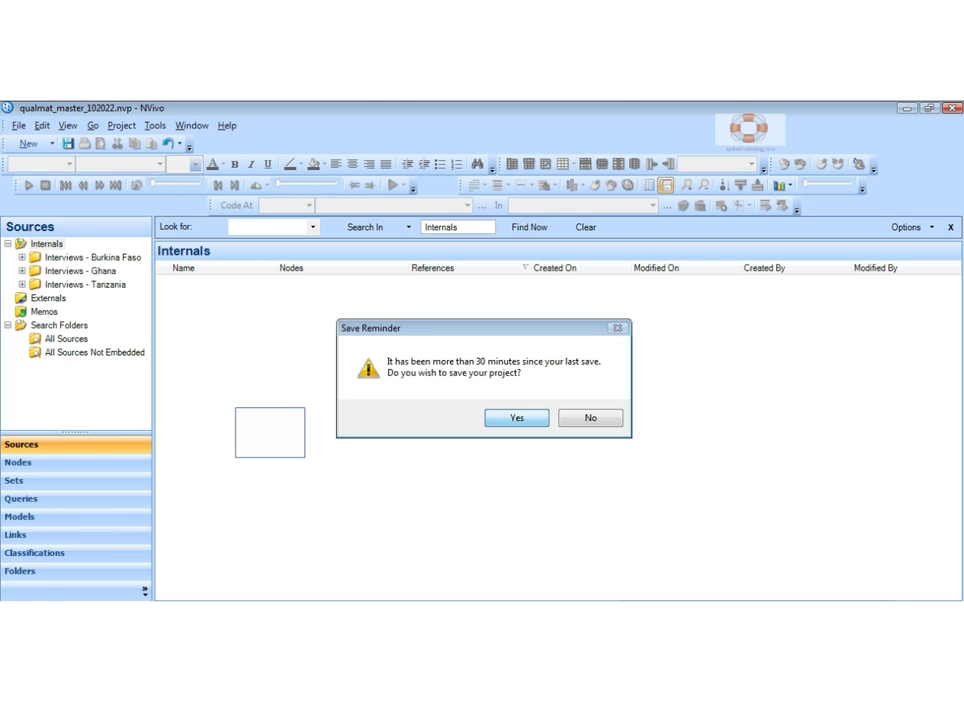
Dismiss the save reminder and expand Tanzania Coding in the Tree Nodes list
{"action": "key", "text": "Return"}
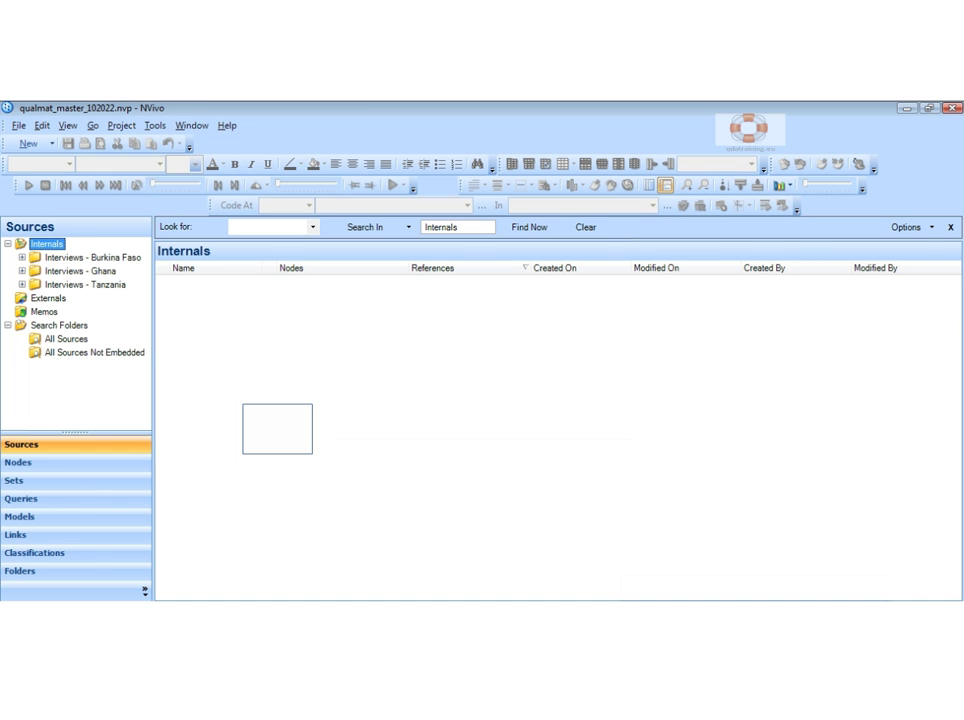
{"action": "left_click", "coordinate": [128, 462]}
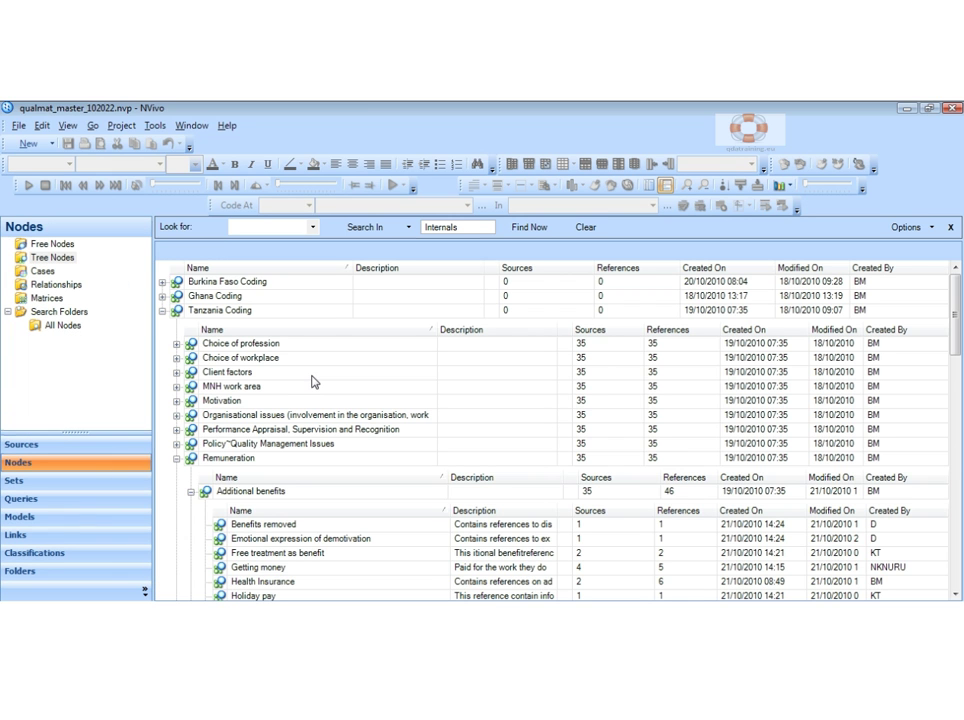
{"action": "left_click", "coordinate": [163, 310]}
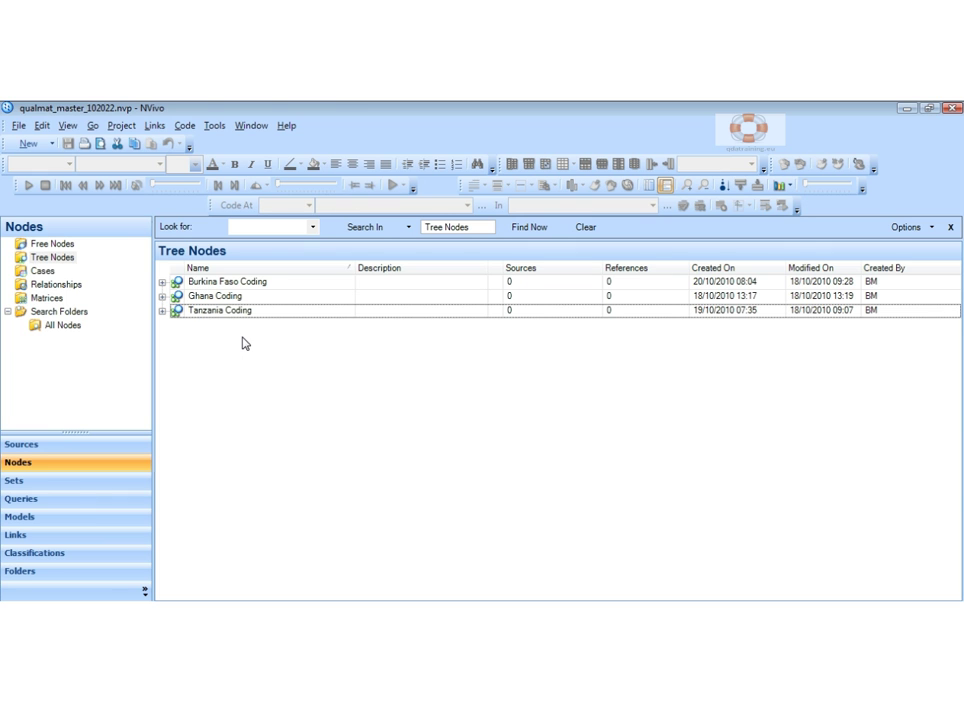
{"action": "left_click", "coordinate": [162, 310]}
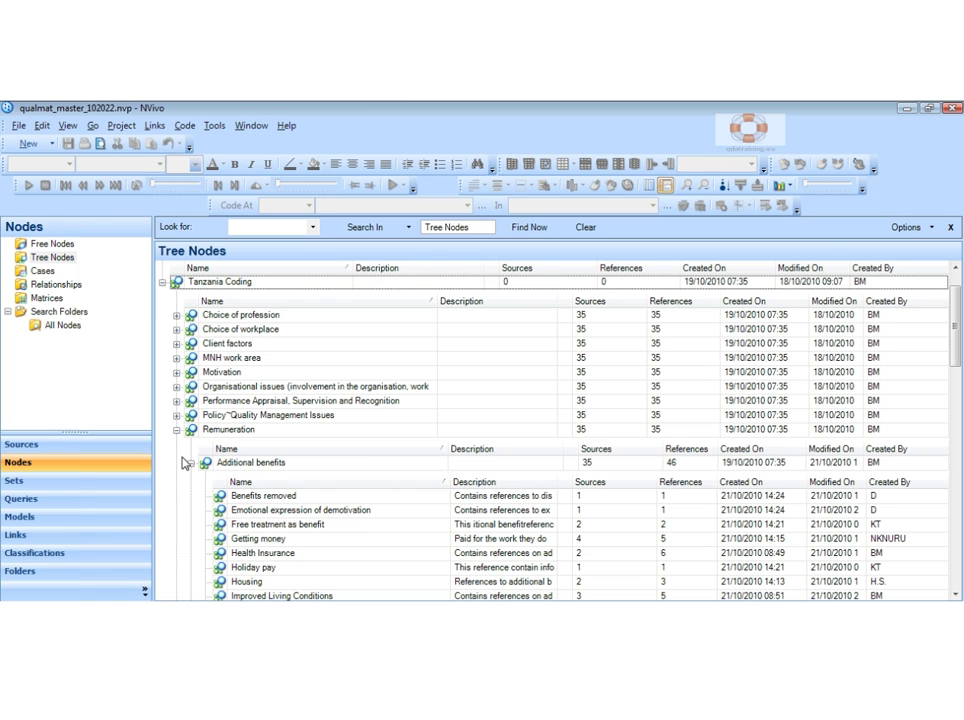
Collapse Additional benefits, briefly expand Choice of profession, and scroll down to Remuneration's sub-codes
{"action": "left_click", "coordinate": [193, 464]}
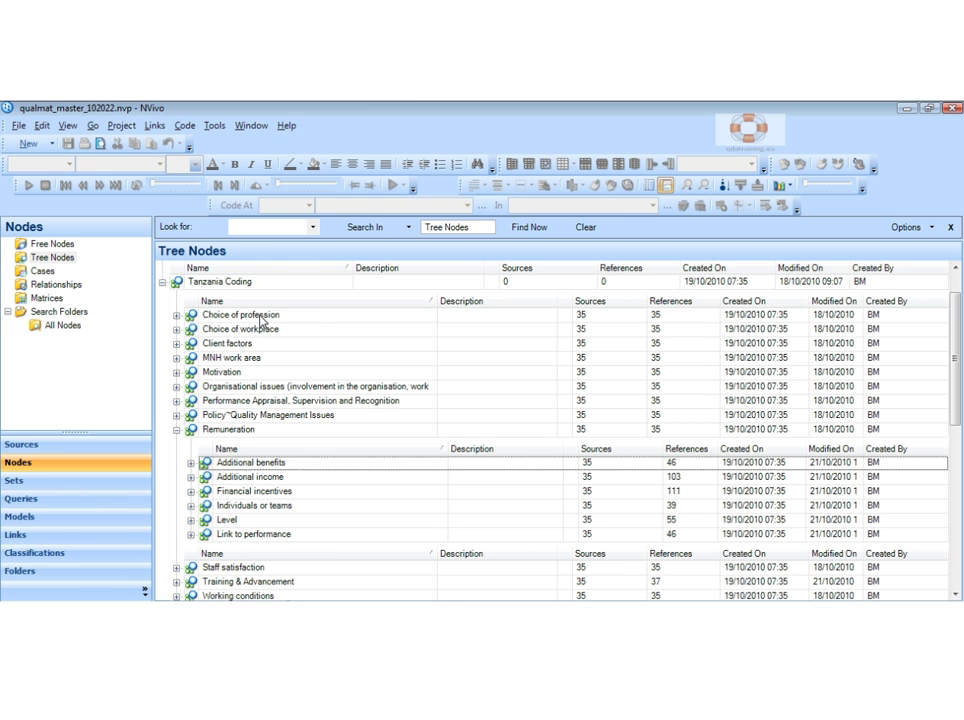
{"action": "left_click", "coordinate": [177, 316]}
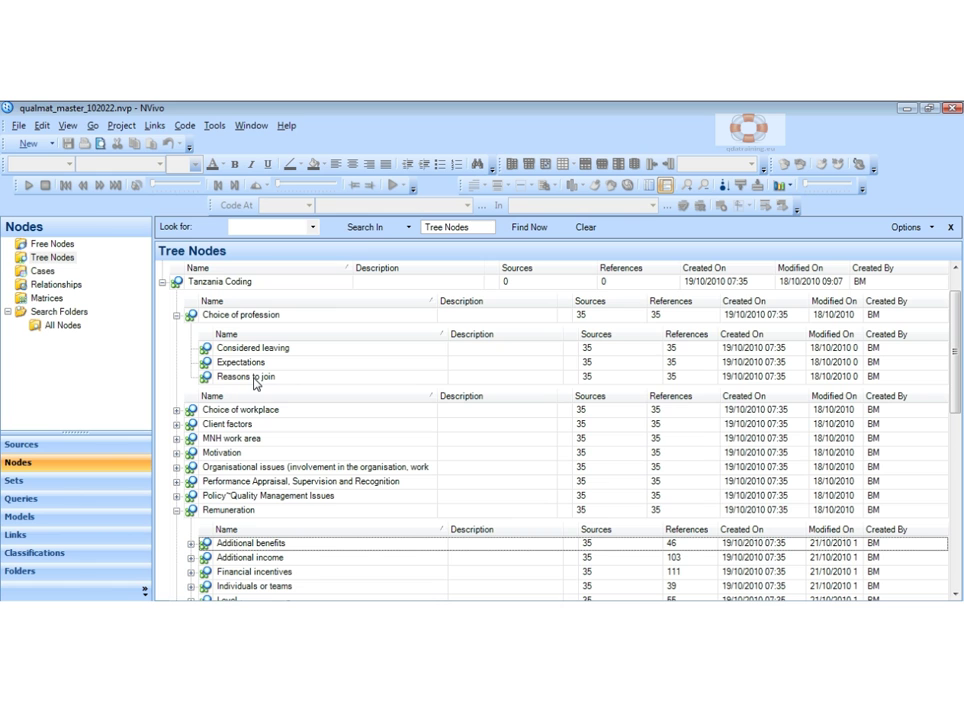
{"action": "left_click", "coordinate": [177, 316]}
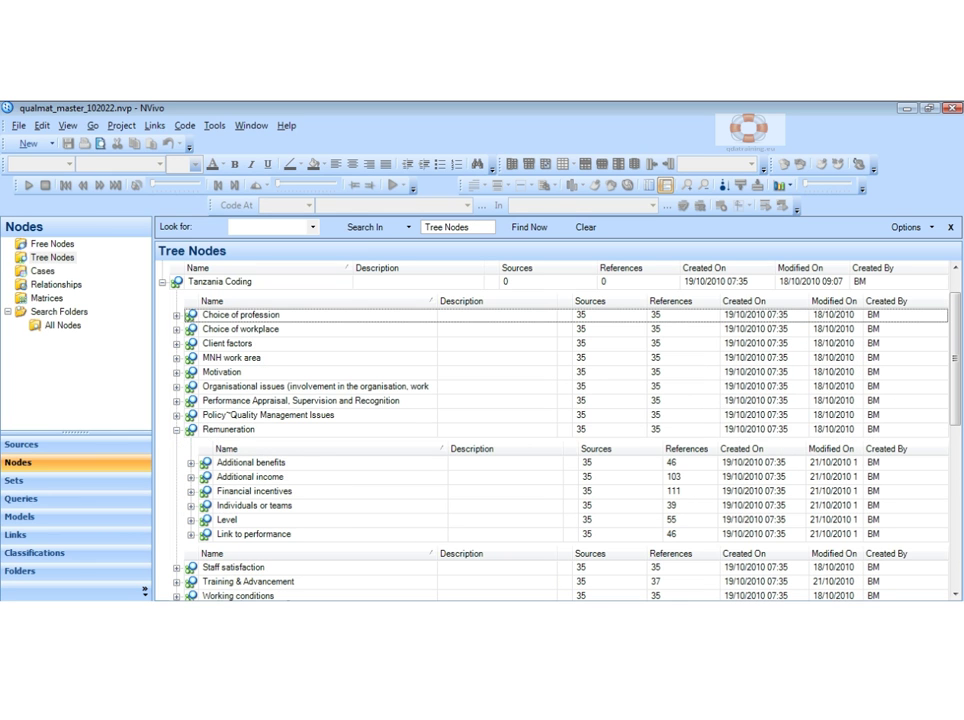
{"action": "scroll", "coordinate": [891, 437], "scroll_direction": "down", "scroll_amount": 3}
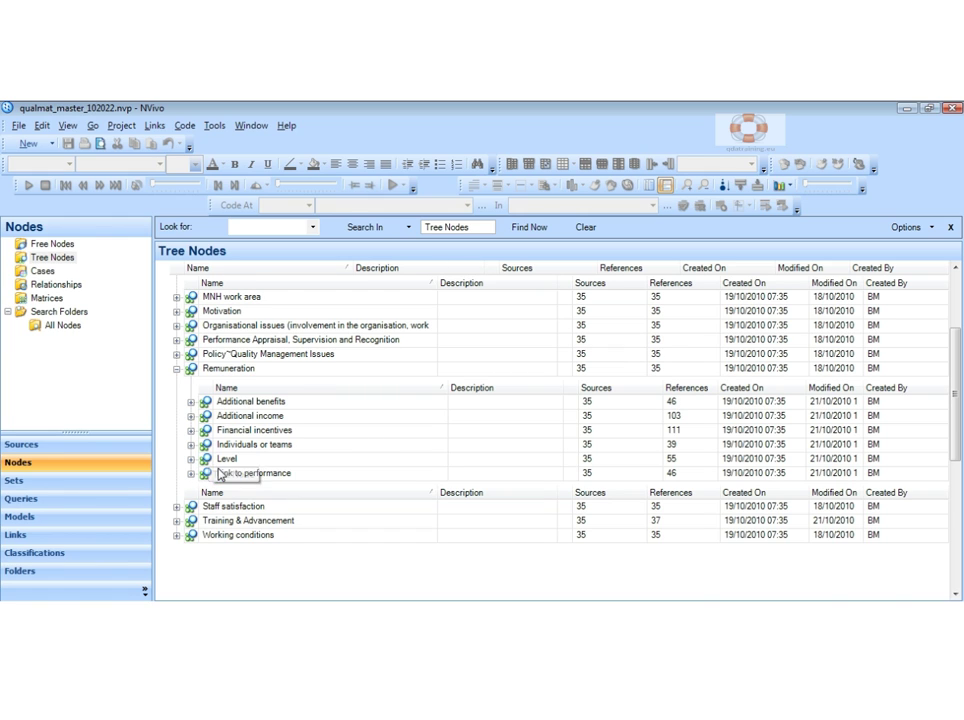
Expand Additional income (103 references) to list children like agriculture activities and Trading
{"action": "left_click", "coordinate": [190, 416]}
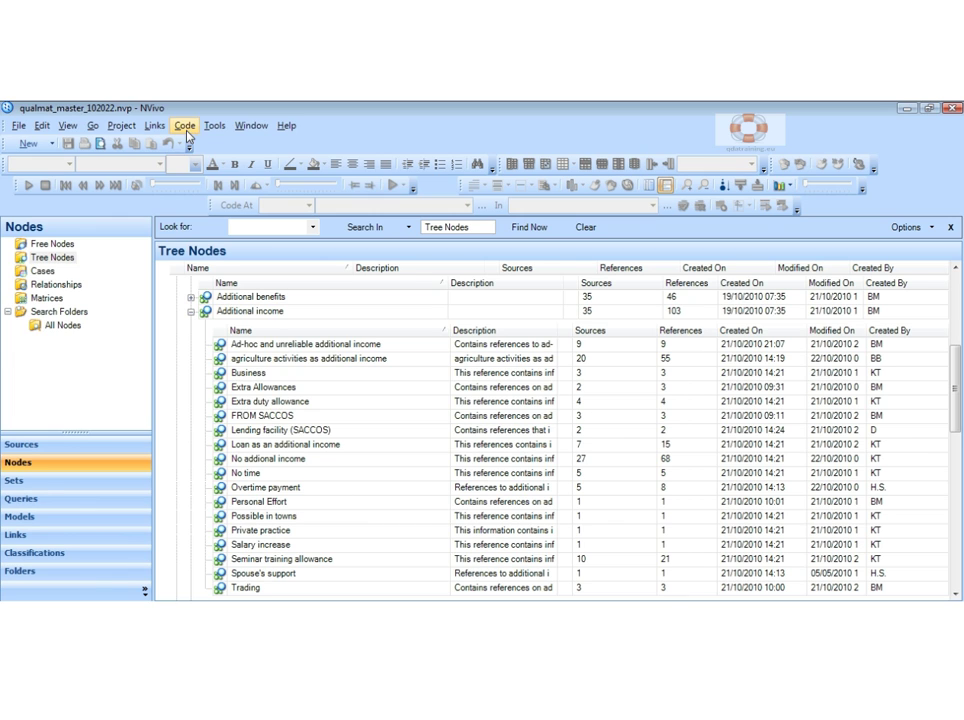
Look over the Import Project options, then cancel without importing anything
{"action": "left_click", "coordinate": [19, 127]}
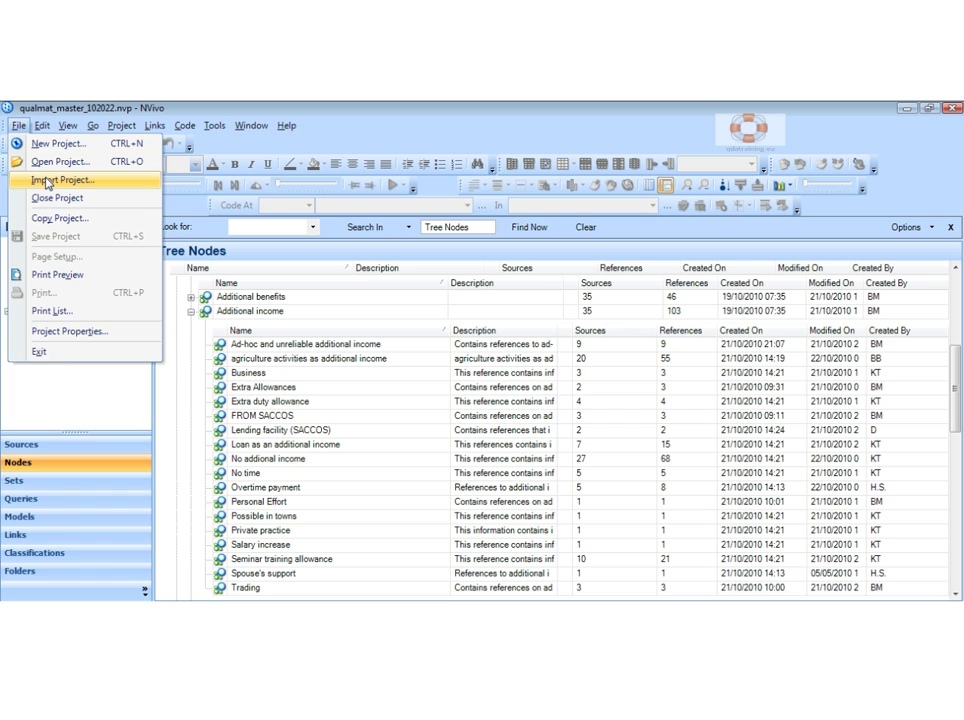
{"action": "left_click", "coordinate": [46, 181]}
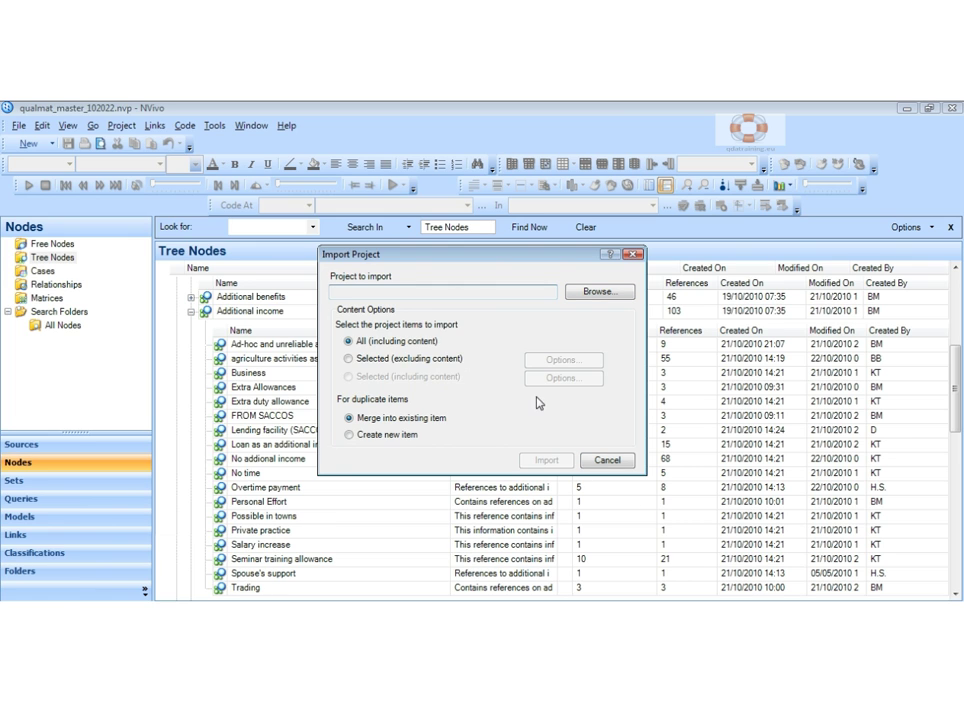
{"action": "left_click", "coordinate": [621, 462]}
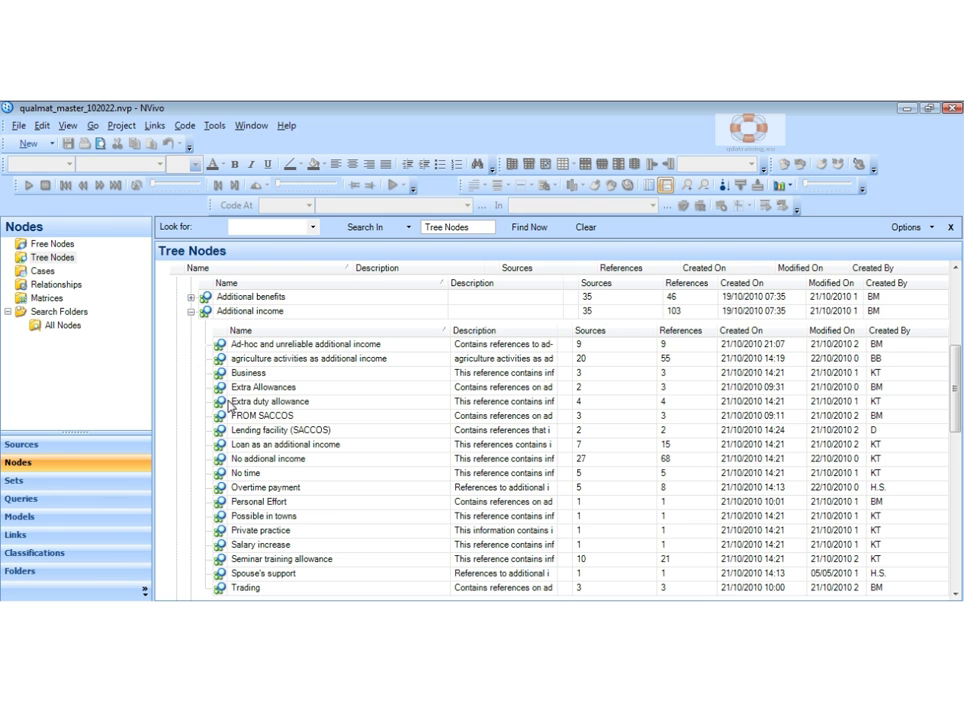
{"action": "left_click", "coordinate": [18, 126]}
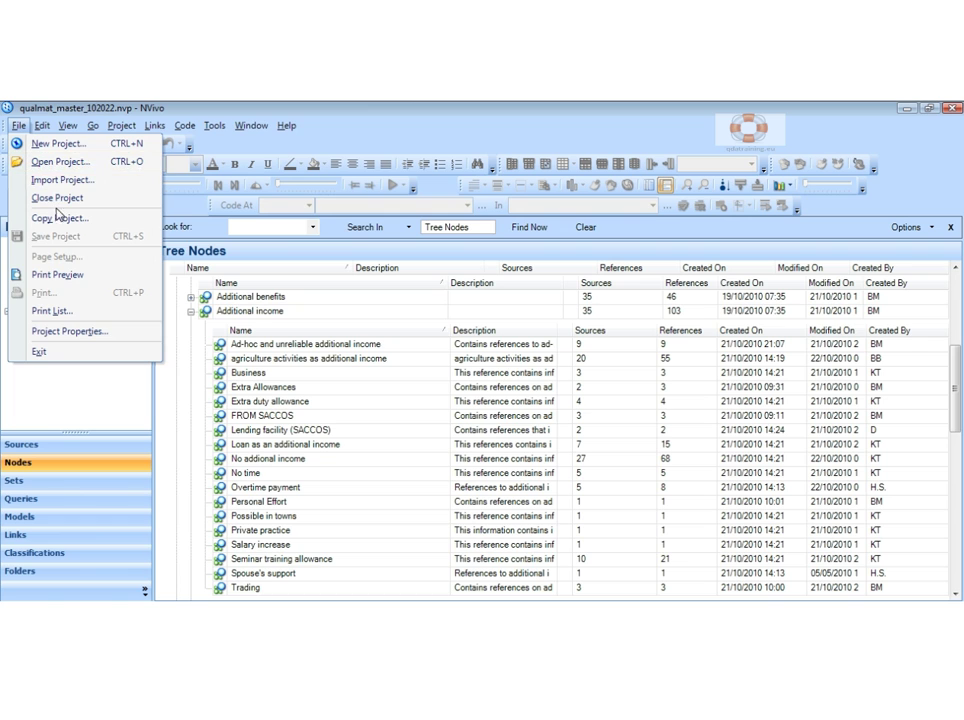
Review the eight users' initials on the Project Properties Users tab, then close it with OK
{"action": "key", "text": "Escape"}
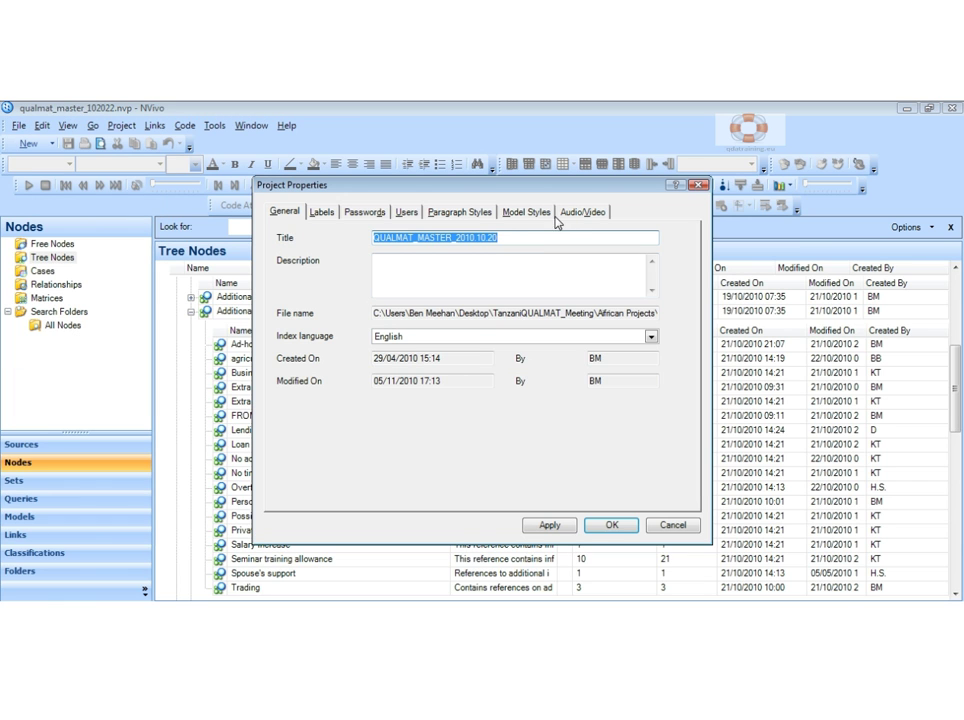
{"action": "left_click", "coordinate": [408, 213]}
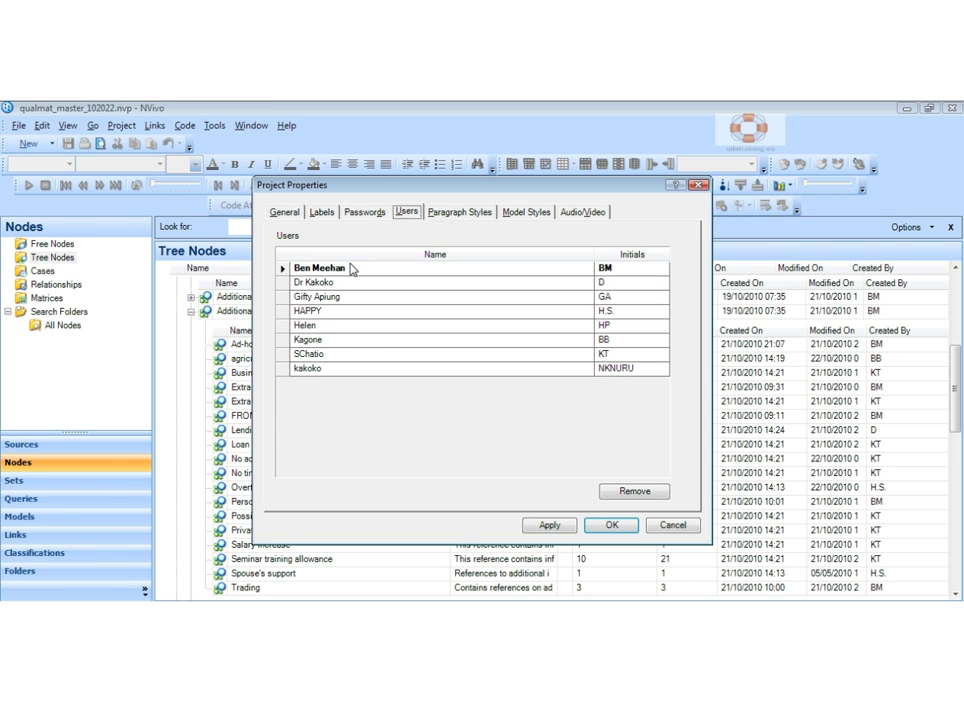
{"action": "left_click", "coordinate": [611, 525]}
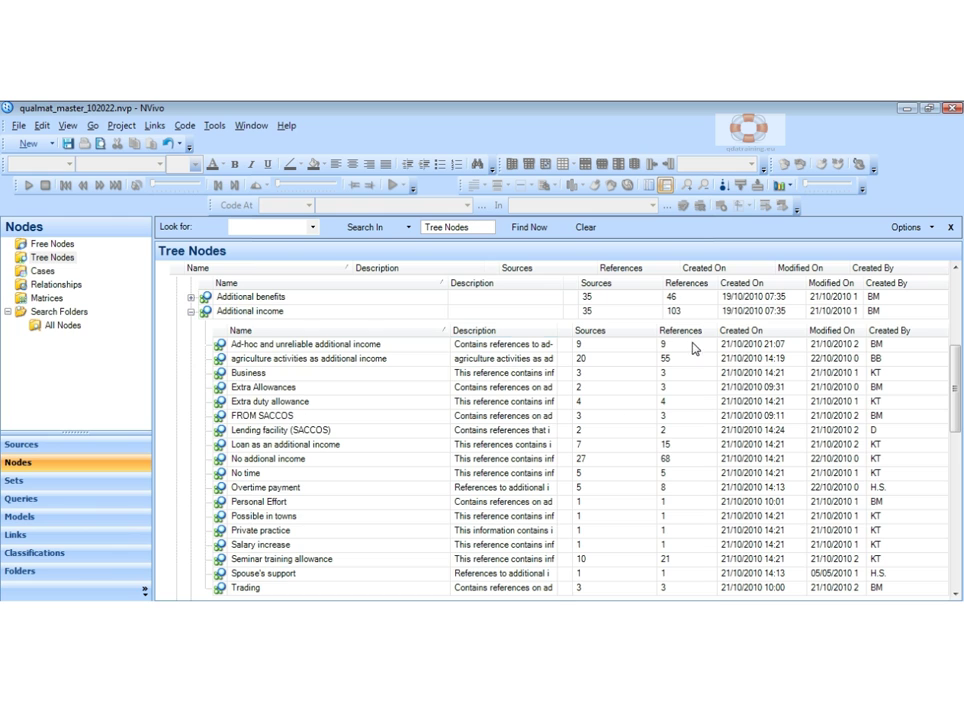
Open the coded references of 'agriculture activities as additional income', then close that view
{"action": "double_click", "coordinate": [221, 360]}
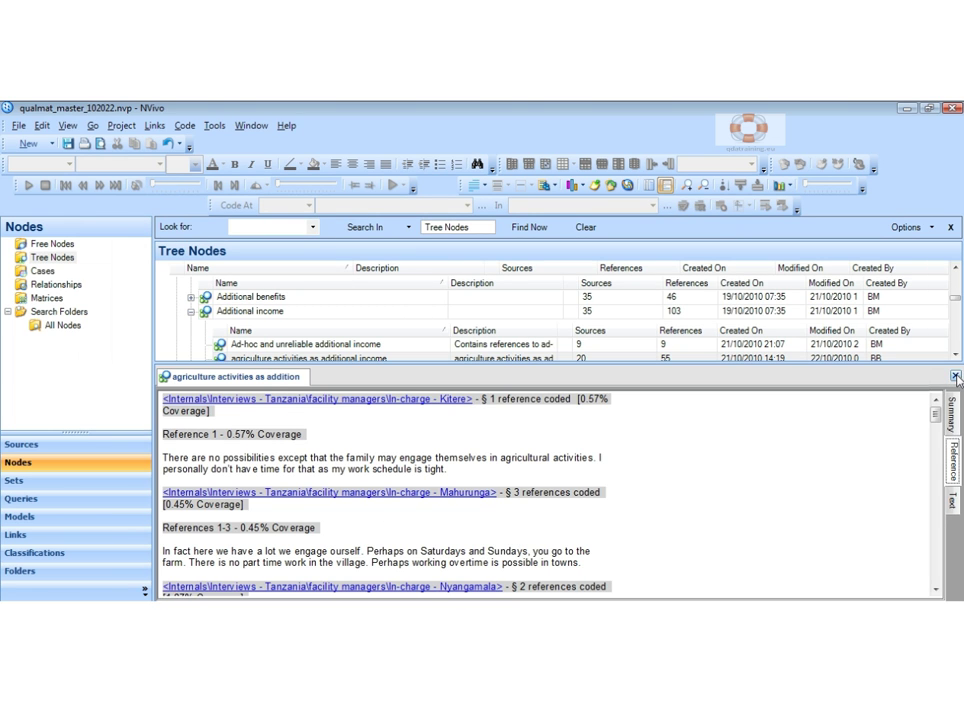
{"action": "key", "text": "ctrl+F4"}
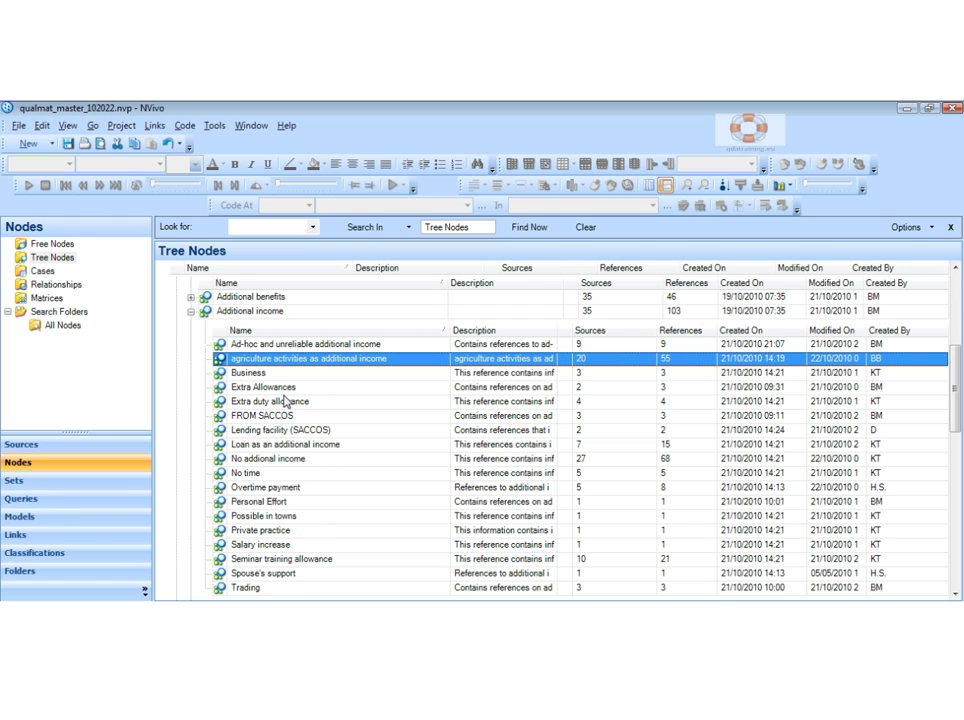
{"action": "right_click", "coordinate": [224, 362]}
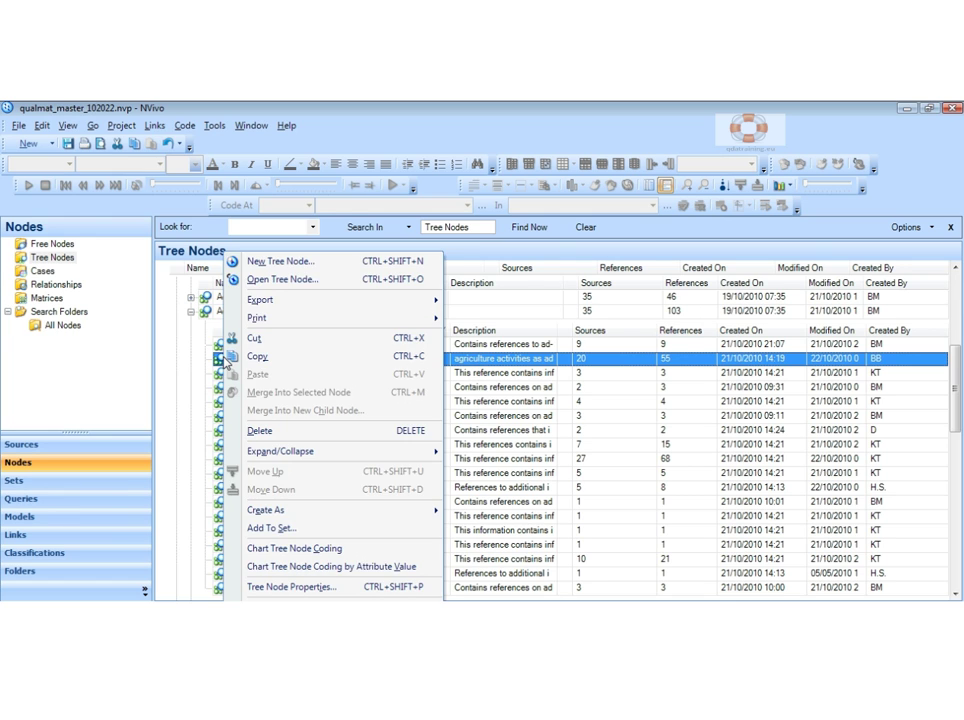
{"action": "left_click", "coordinate": [300, 589]}
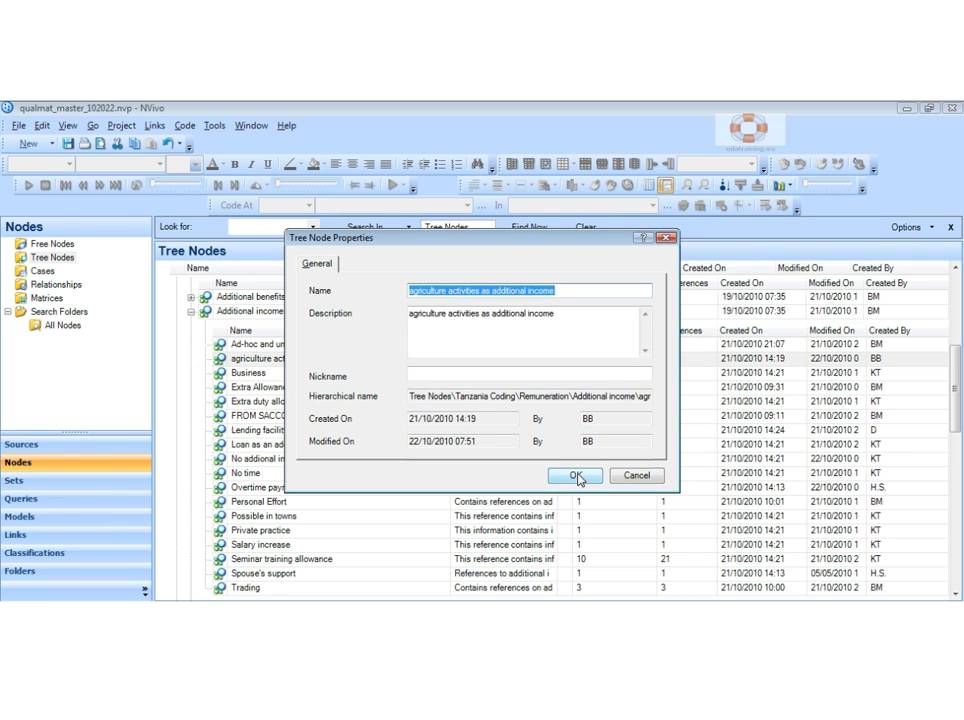
{"action": "left_click", "coordinate": [577, 476]}
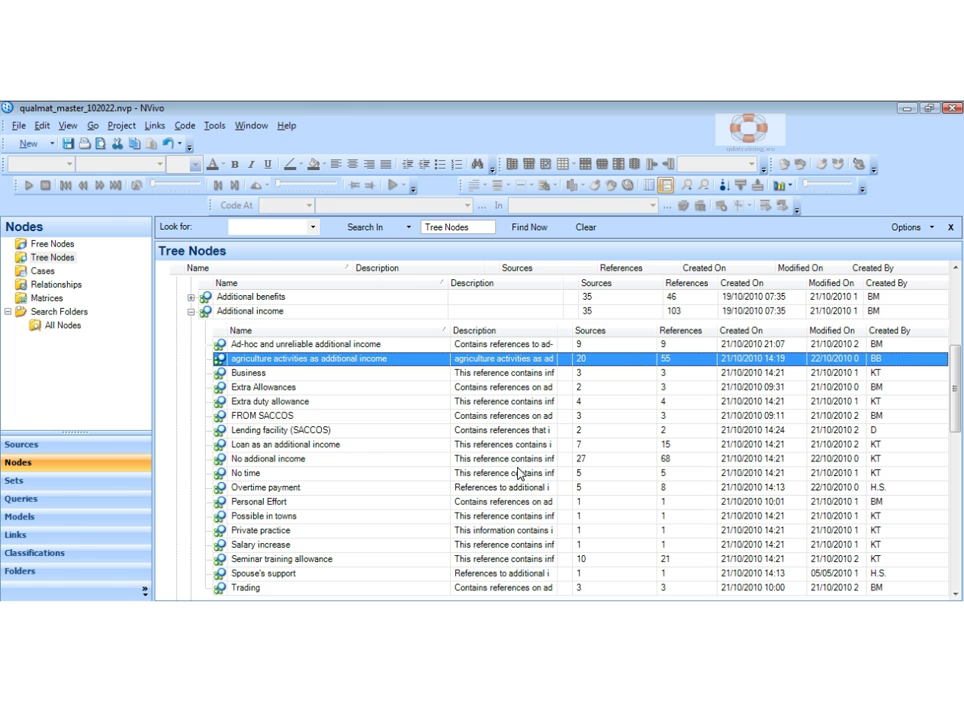
{"action": "double_click", "coordinate": [222, 358]}
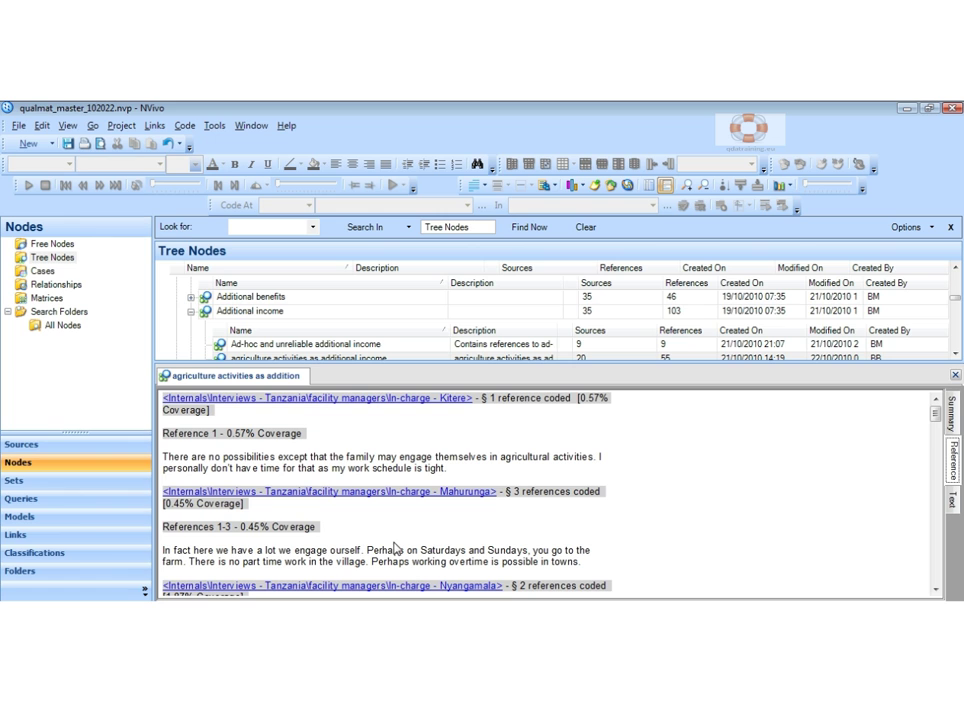
{"action": "left_click", "coordinate": [582, 186]}
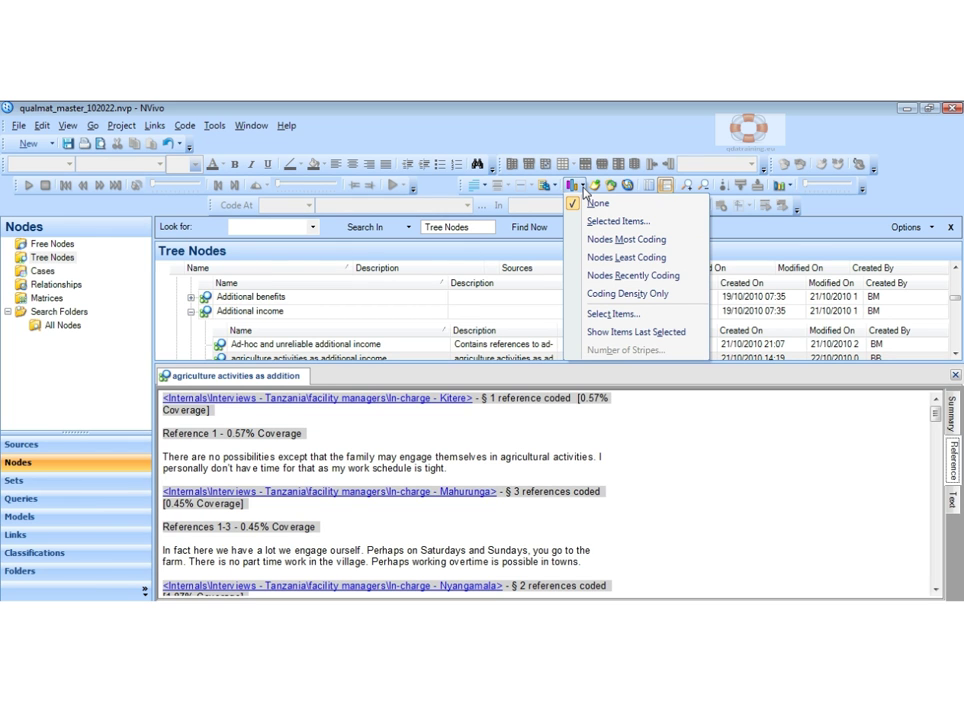
{"action": "left_click", "coordinate": [592, 222]}
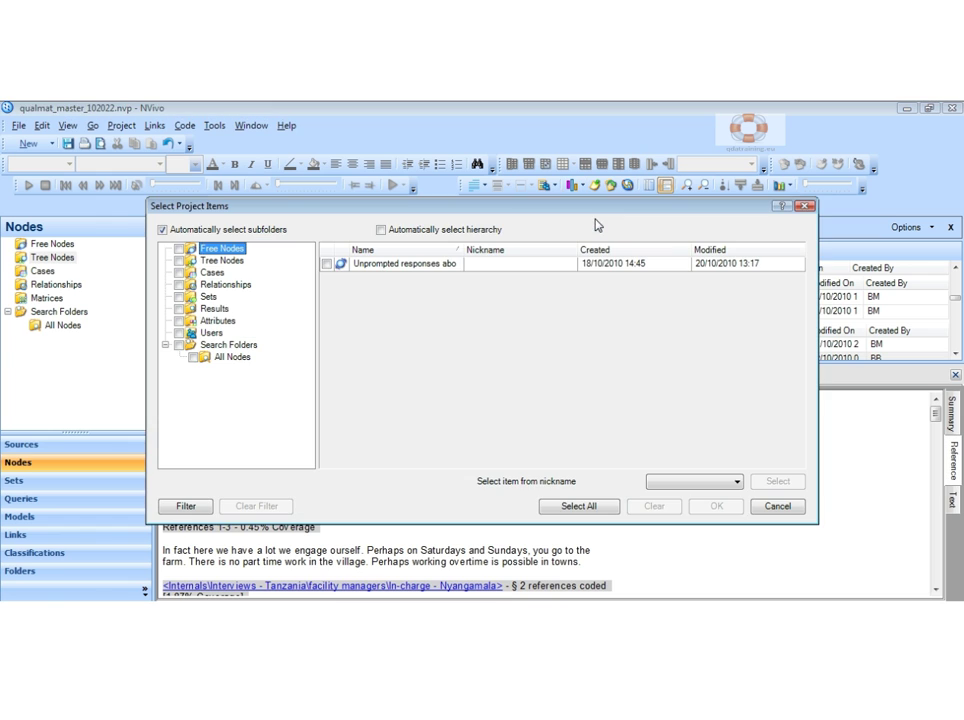
{"action": "left_click", "coordinate": [179, 333]}
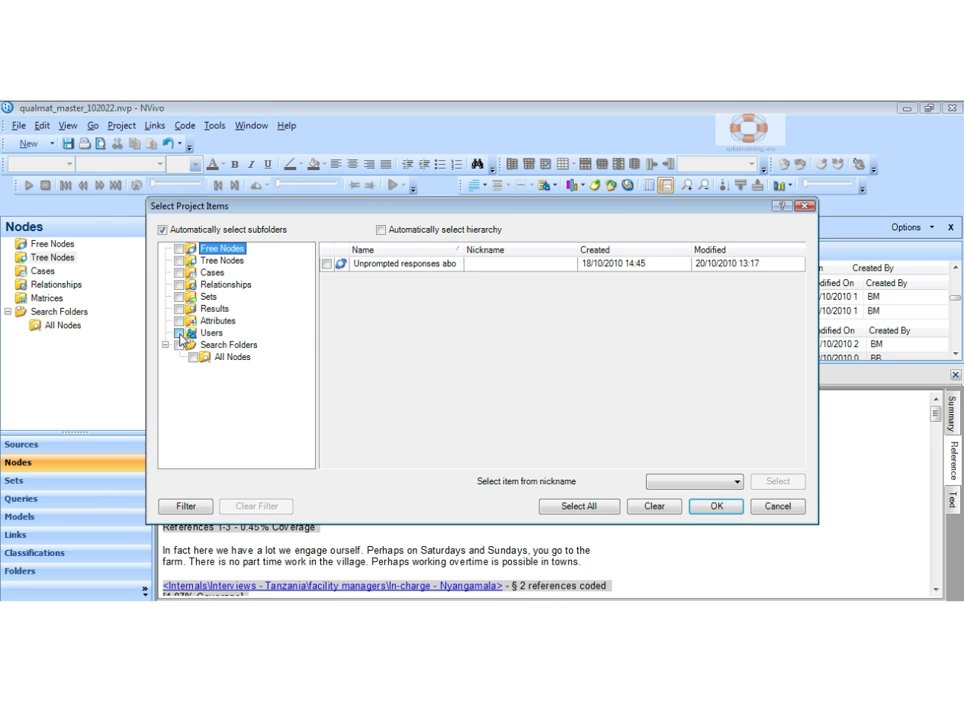
{"action": "left_click", "coordinate": [718, 507]}
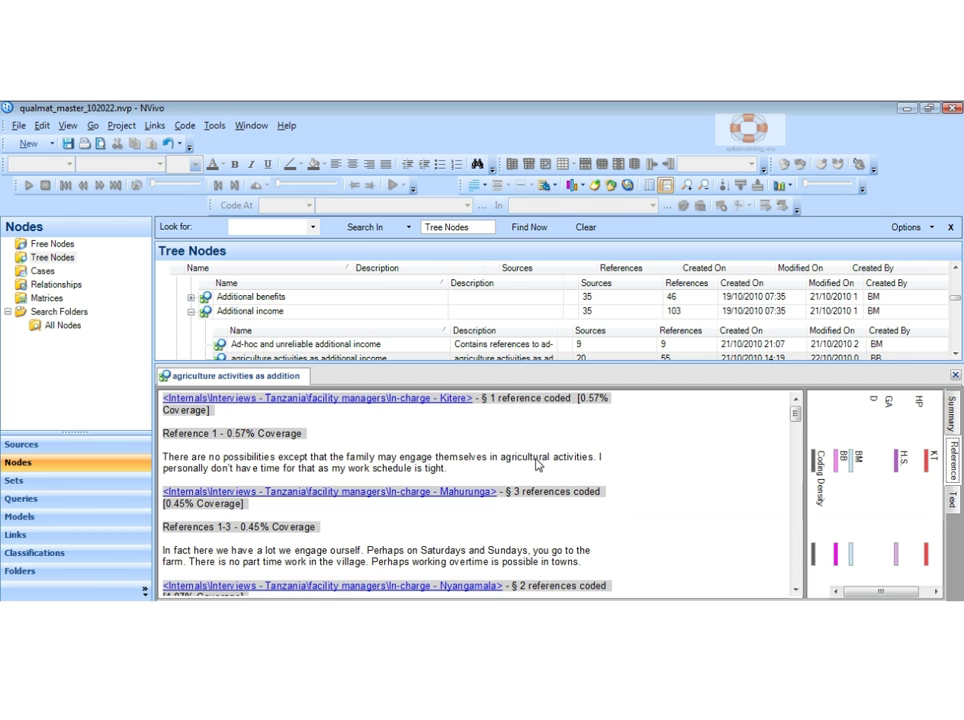
{"action": "left_click", "coordinate": [796, 590]}
{"action": "left_click", "coordinate": [796, 590]}
{"action": "mouse_move", "coordinate": [903, 592]}
{"action": "left_mouse_down"}
{"action": "mouse_move", "coordinate": [913, 594]}
{"action": "mouse_move", "coordinate": [900, 594]}
{"action": "left_mouse_up"}
{"action": "left_click", "coordinate": [796, 592]}
{"action": "left_click", "coordinate": [796, 592]}
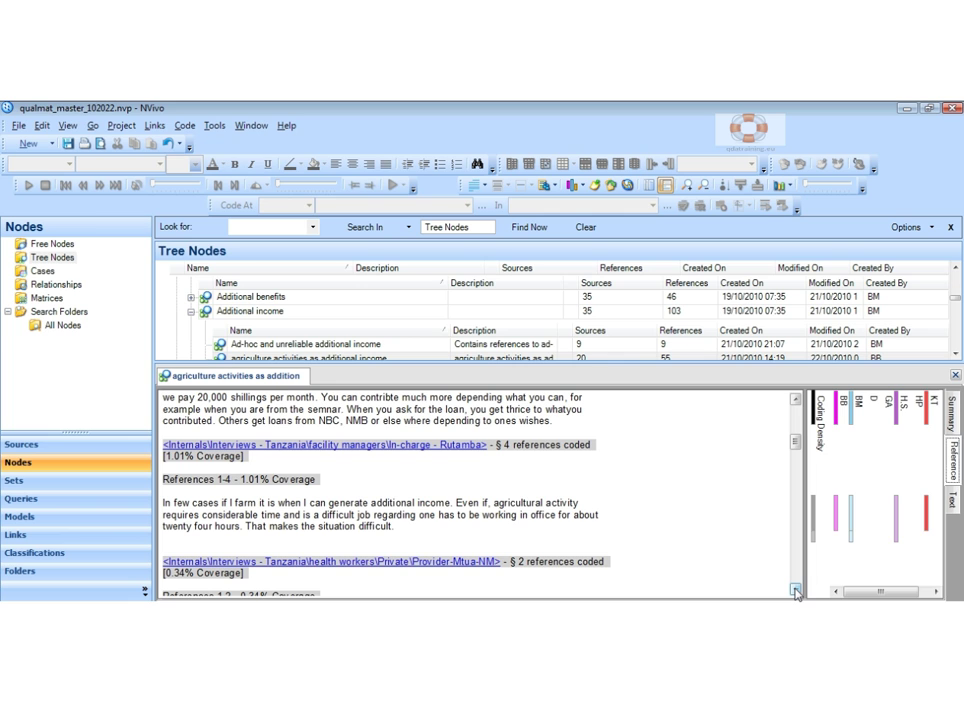
{"action": "left_click", "coordinate": [955, 375]}
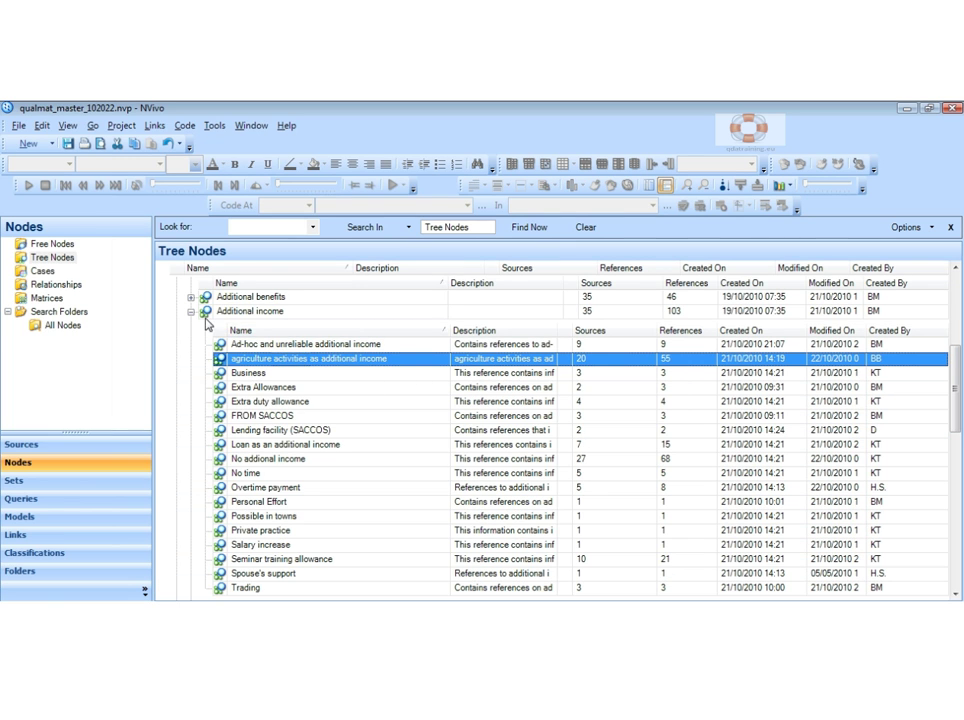
{"action": "left_click", "coordinate": [191, 313]}
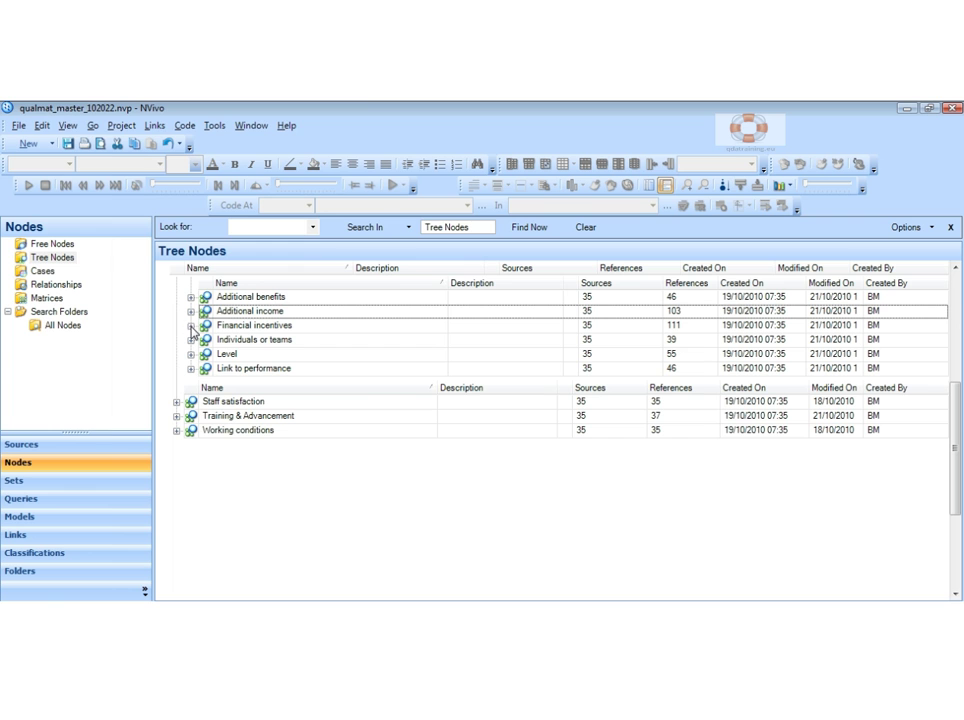
{"action": "left_click", "coordinate": [191, 312]}
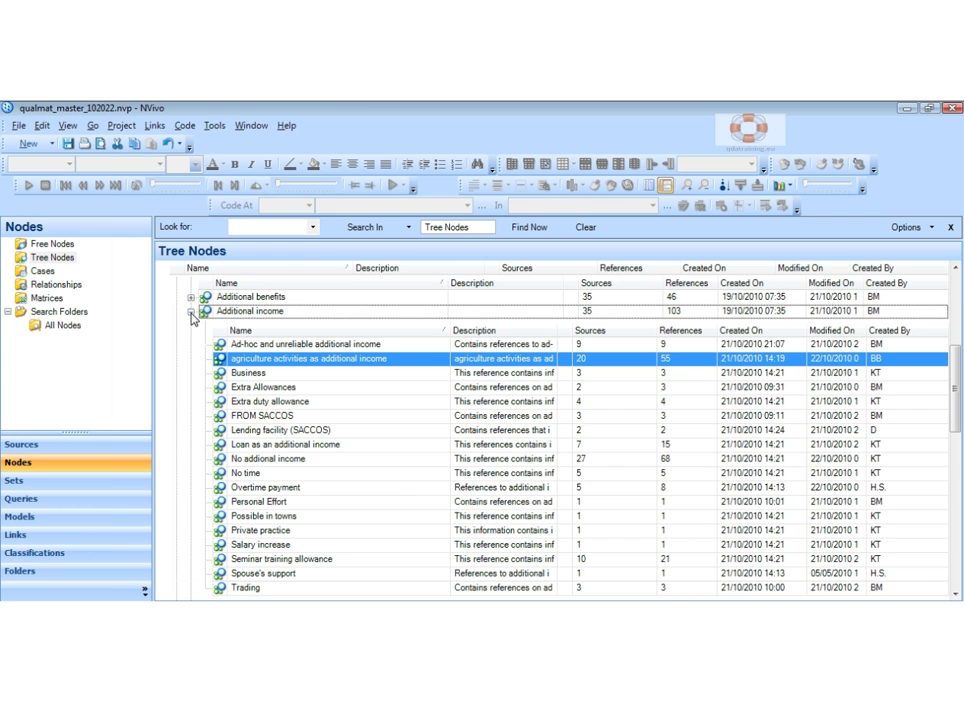
{"action": "scroll", "coordinate": [404, 495], "scroll_direction": "down", "scroll_amount": 10}
{"action": "scroll", "coordinate": [404, 495], "scroll_direction": "up", "scroll_amount": 10}
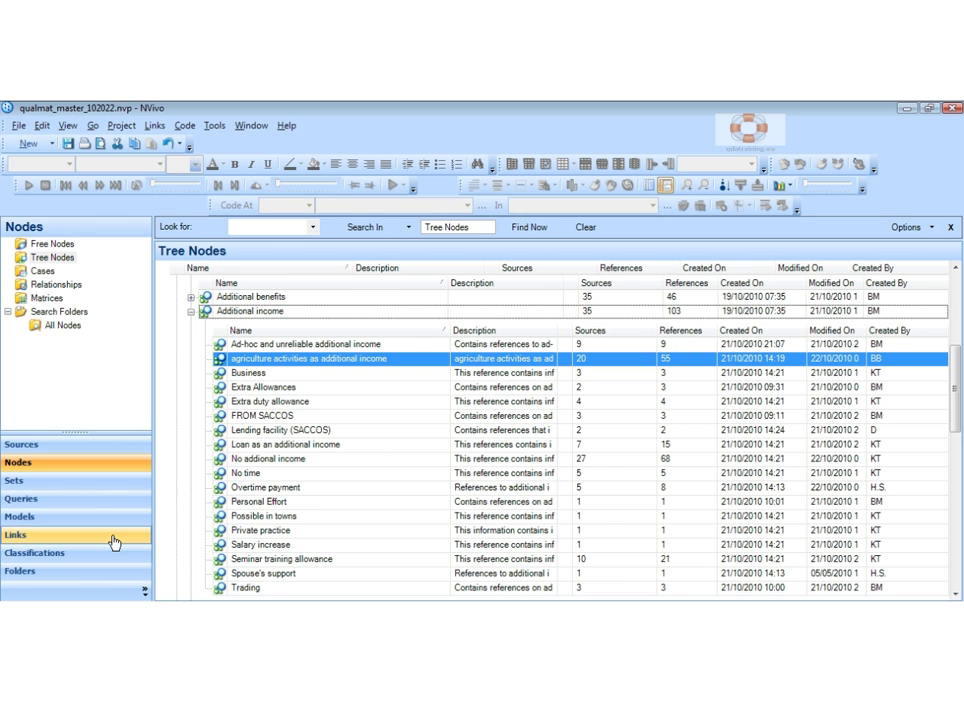
Open the Inter-rater reliability test query, choose its nodes, and run the A-versus-B comparison
{"action": "left_click", "coordinate": [110, 500]}
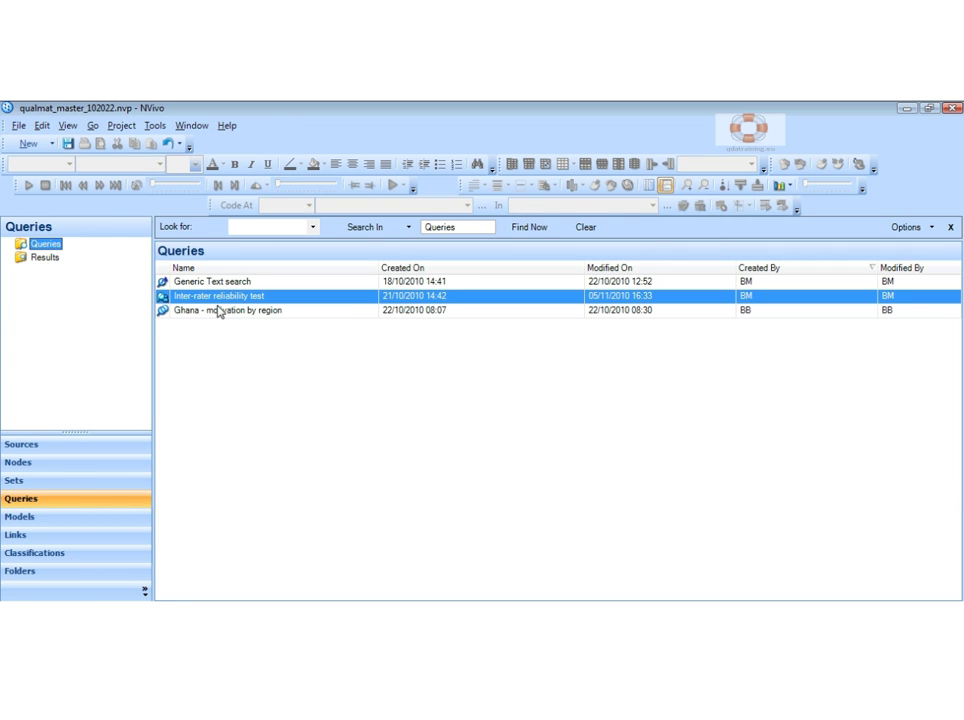
{"action": "double_click", "coordinate": [165, 298]}
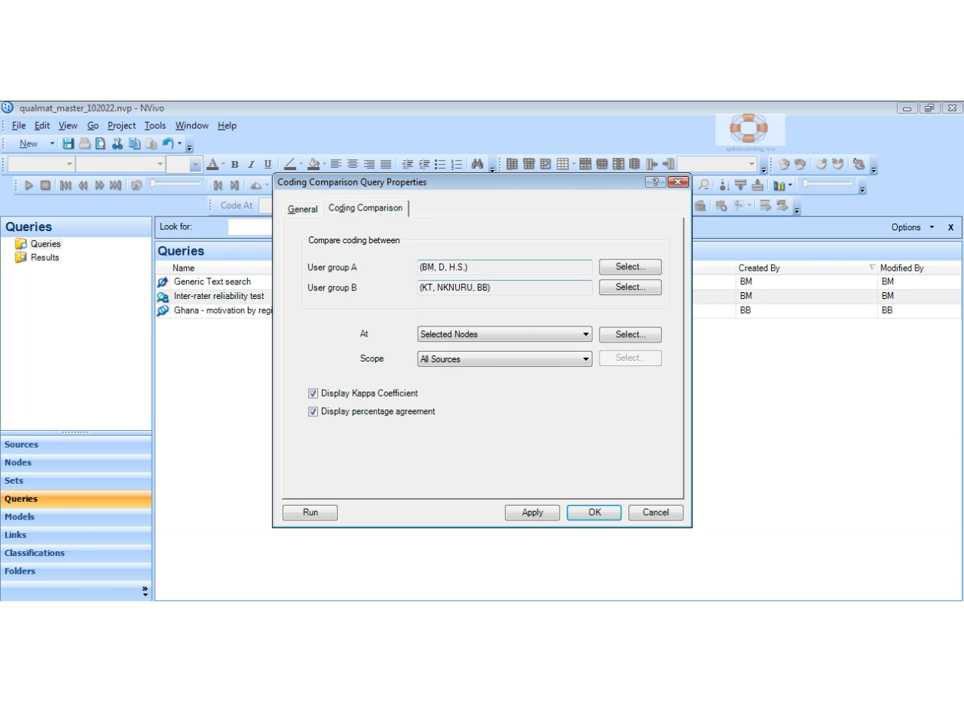
{"action": "left_click", "coordinate": [626, 335]}
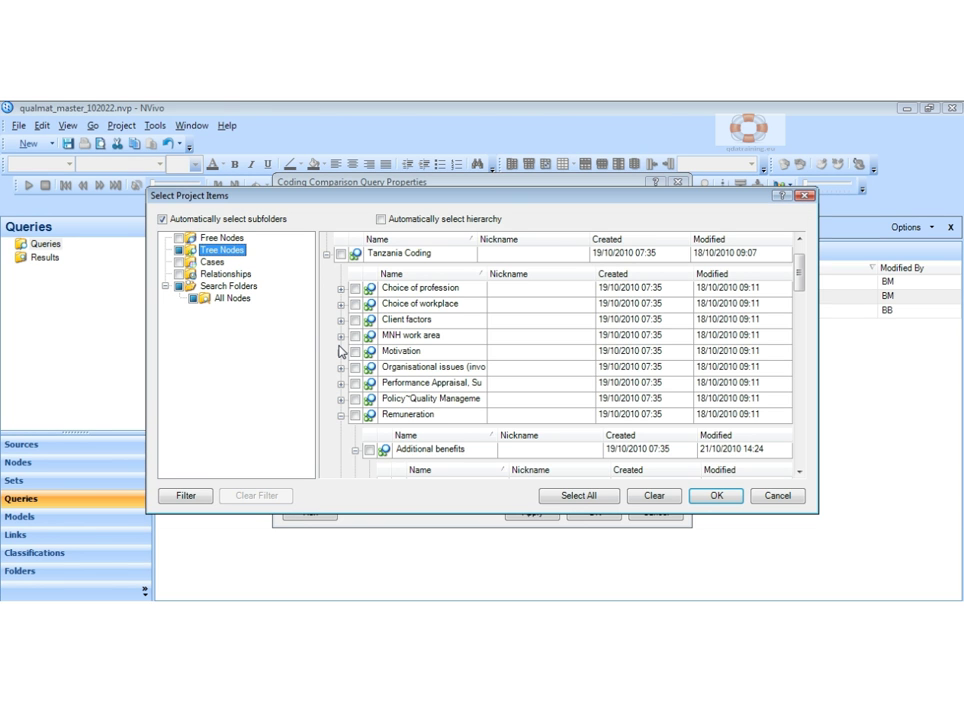
{"action": "left_click", "coordinate": [716, 495]}
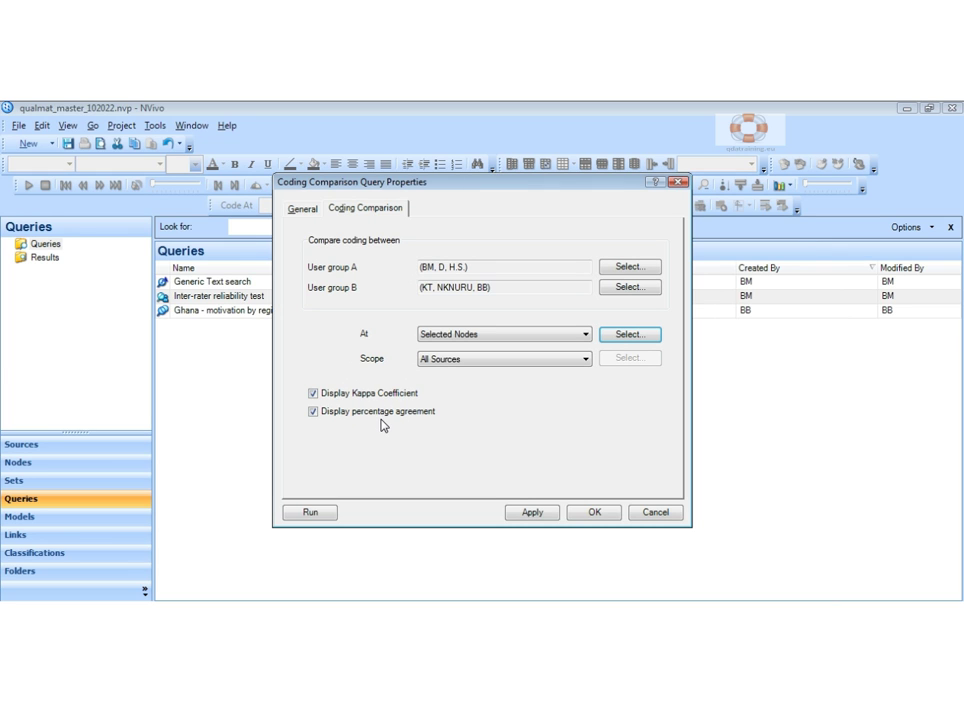
{"action": "left_click", "coordinate": [311, 514]}
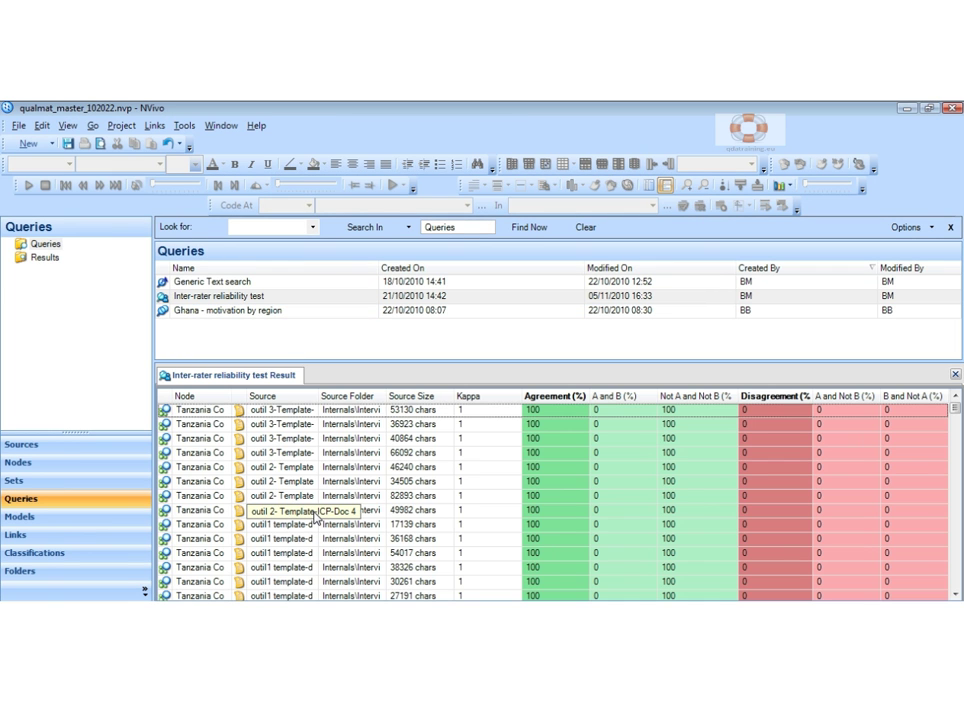
Sort the results by Agreement (%) ascending, bringing 98.02% with Kappa 0 to the top
{"action": "left_click", "coordinate": [565, 398]}
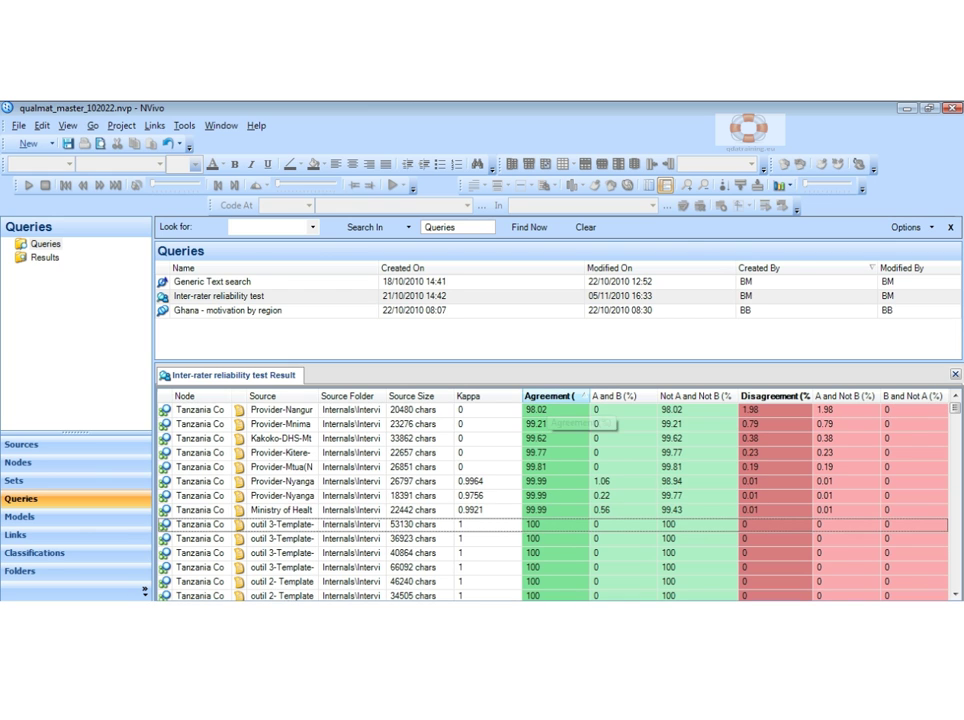